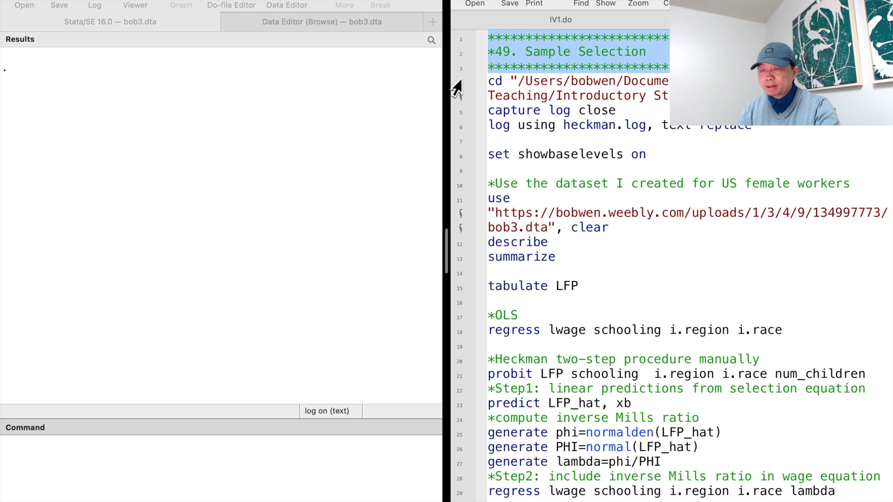
Run the setup lines, then load, describe and summarize the female workers data, and select the OLS lines.
{"action": "left_click_drag", "start_coordinate": [458, 87], "coordinate": [459, 165]}
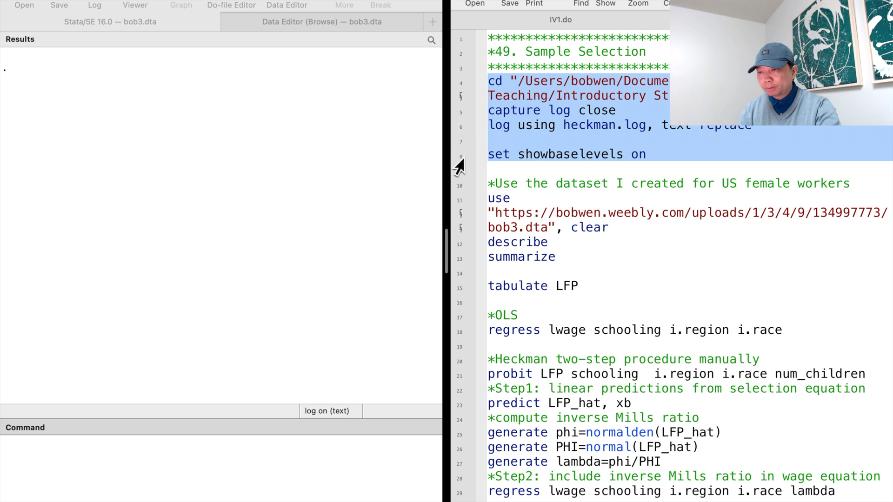
{"action": "key", "text": "super+shift+d"}
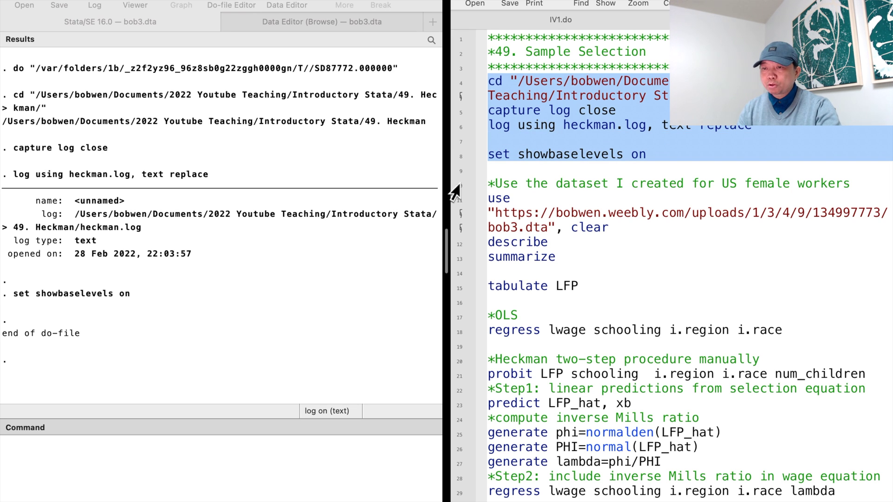
{"action": "left_click_drag", "start_coordinate": [455, 188], "coordinate": [449, 266]}
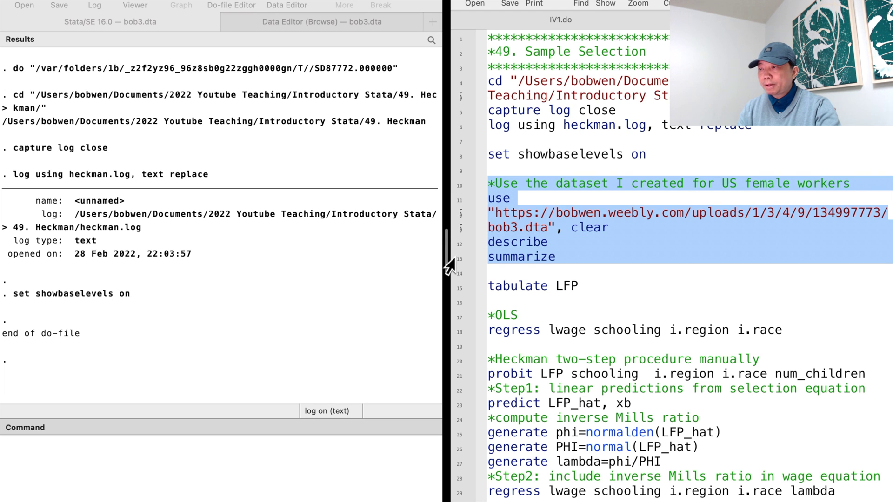
{"action": "key", "text": "super+shift+d"}
{"action": "scroll", "coordinate": [604, 260], "scroll_direction": "down", "scroll_amount": 2}
{"action": "left_click_drag", "start_coordinate": [454, 258], "coordinate": [458, 279]}
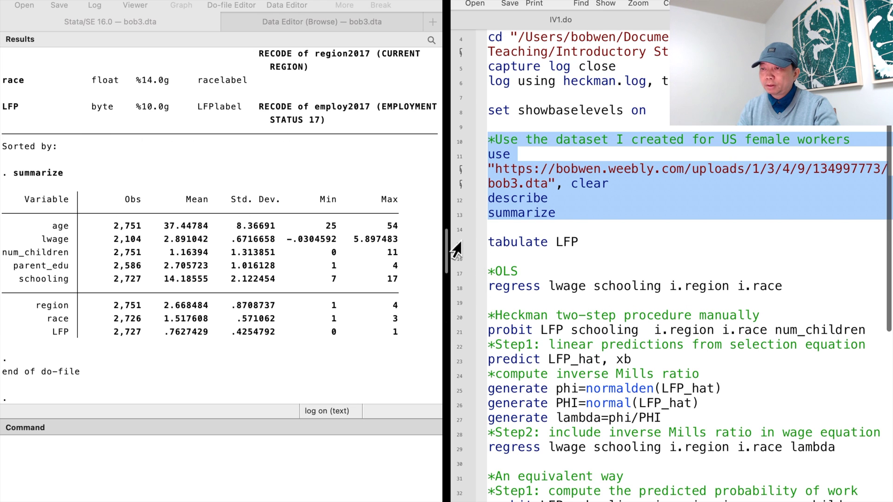
Tabulate LFP, then fit the LFP probit, giving schooling .1705162 and num_children -.1231287.
{"action": "left_click", "coordinate": [454, 243]}
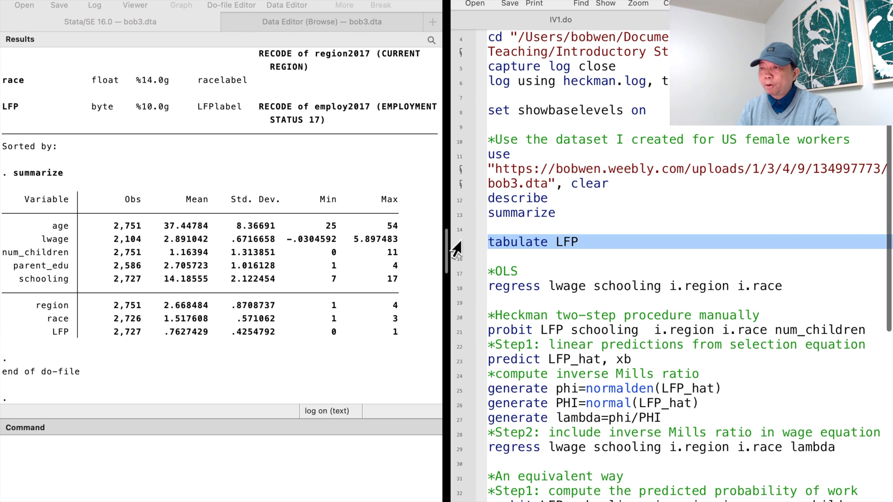
{"action": "key", "text": "super+shift+d"}
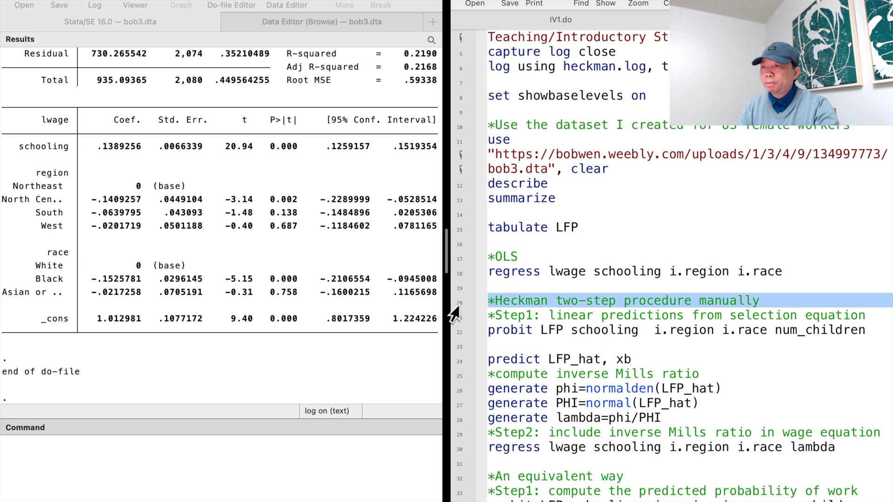
{"action": "left_click", "coordinate": [455, 316]}
{"action": "left_click", "coordinate": [456, 332]}
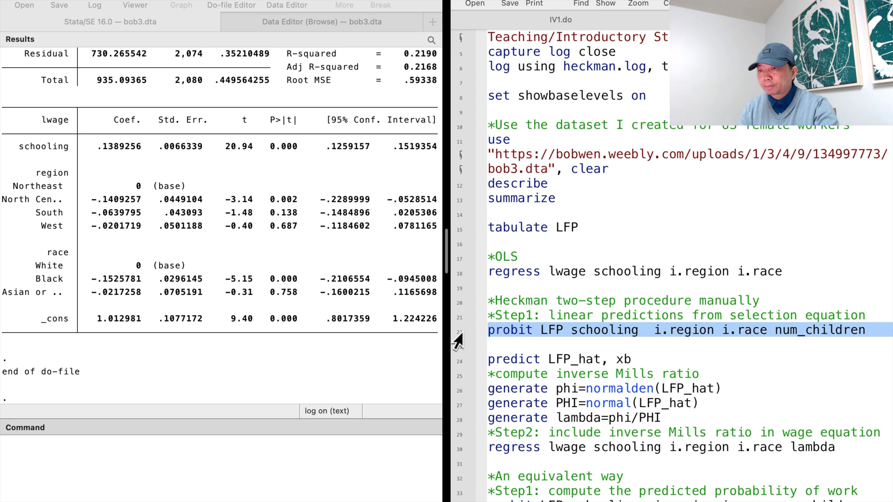
{"action": "key", "text": "super+shift+d"}
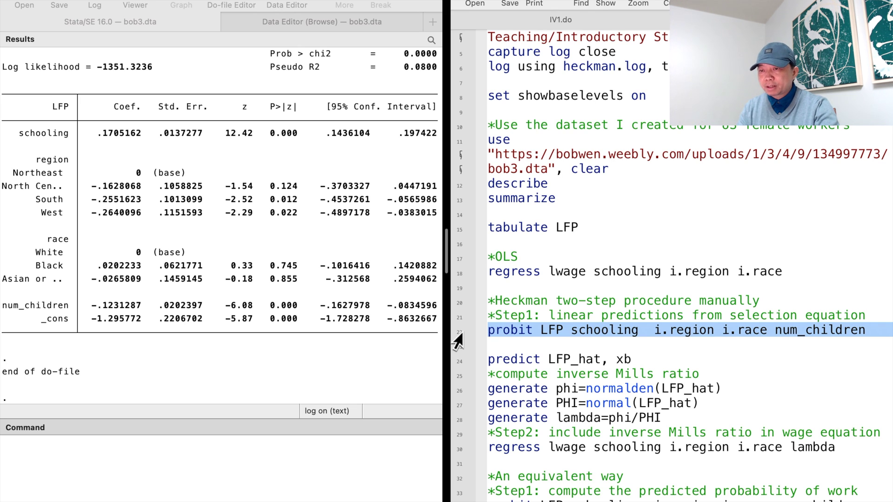
Generate the linear prediction LFP_hat, then phi, PHI and the inverse Mills ratio lambda.
{"action": "left_click", "coordinate": [456, 359]}
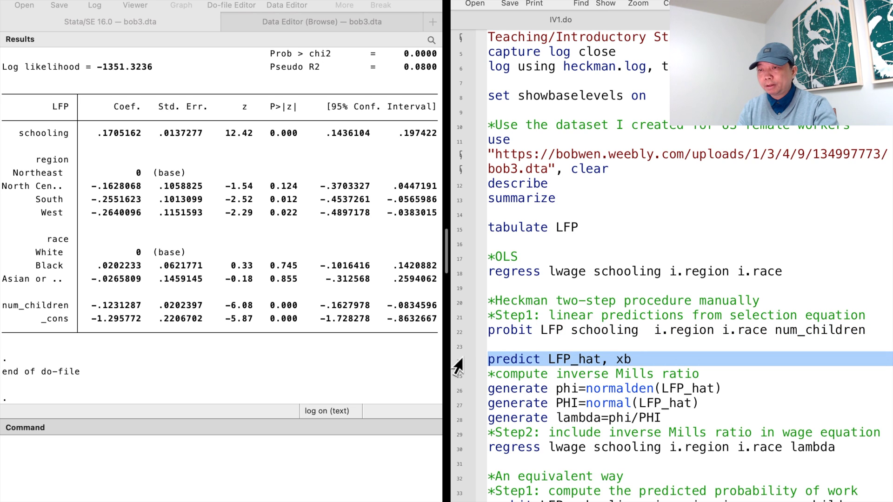
{"action": "key", "text": "super+shift+d"}
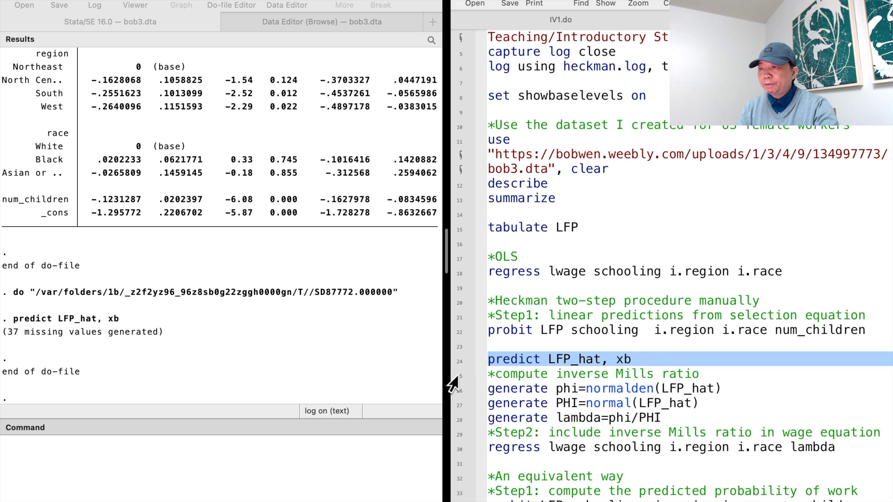
{"action": "left_click", "coordinate": [453, 376]}
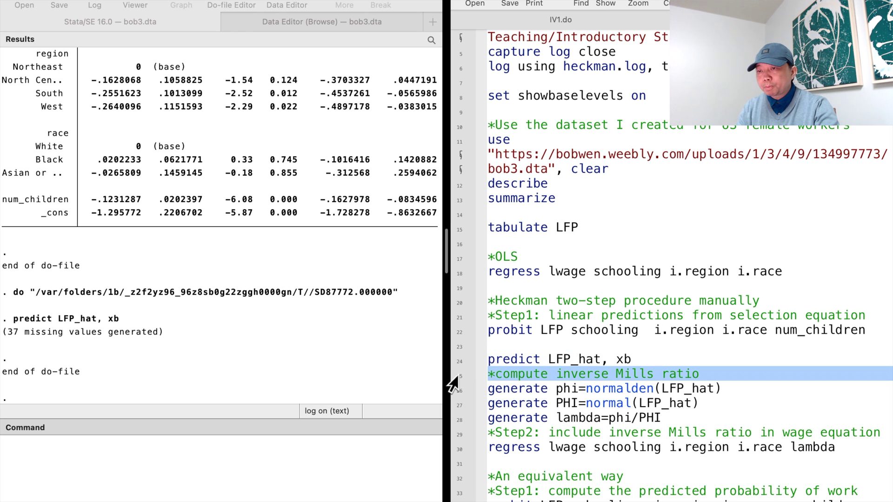
{"action": "left_click", "coordinate": [453, 392]}
{"action": "left_click_drag", "start_coordinate": [454, 399], "coordinate": [455, 423]}
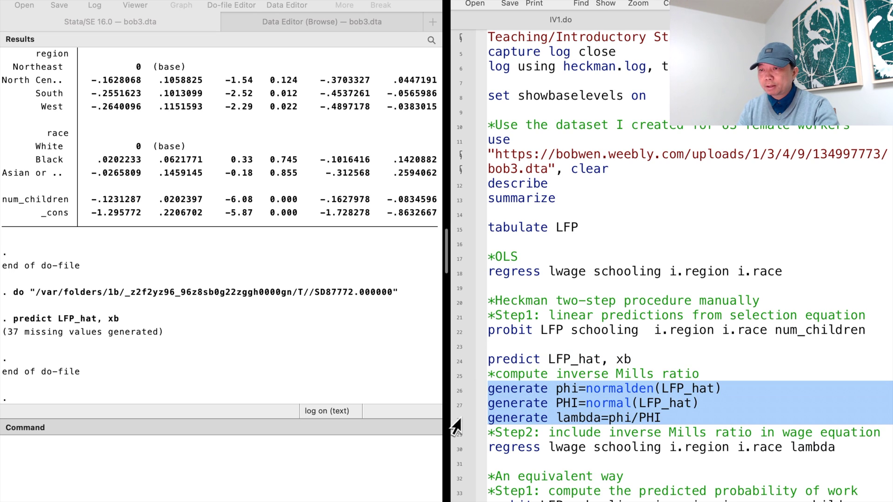
{"action": "key", "text": "super+shift+d"}
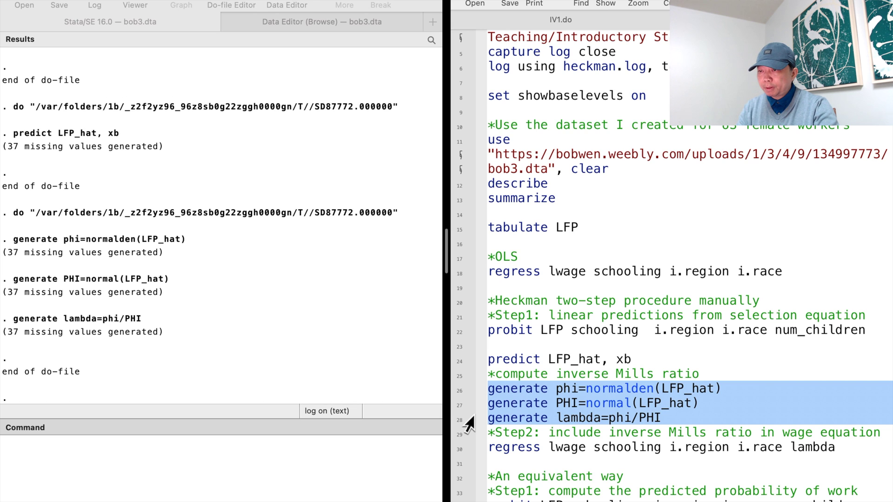
Run the lwage regression including lambda, giving schooling .1151467 and lambda -.3082286.
{"action": "scroll", "coordinate": [465, 420], "scroll_direction": "down", "scroll_amount": 2}
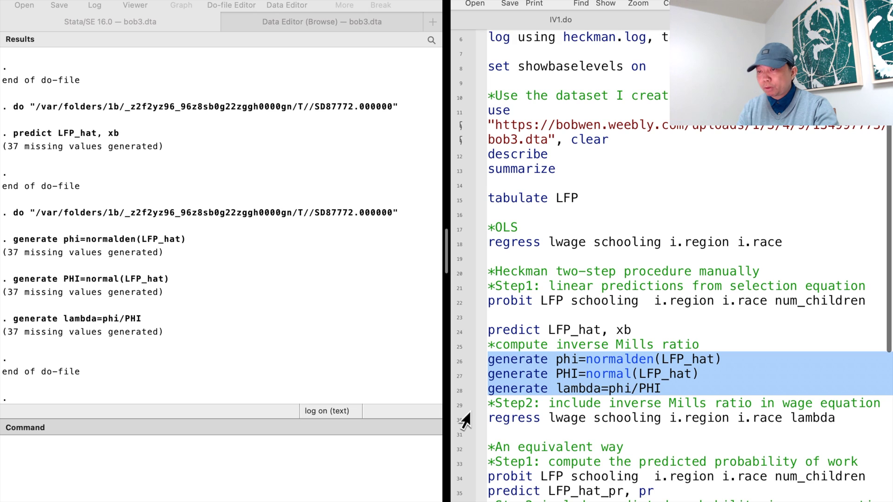
{"action": "scroll", "coordinate": [465, 421], "scroll_direction": "down", "scroll_amount": 2}
{"action": "left_click", "coordinate": [452, 375]}
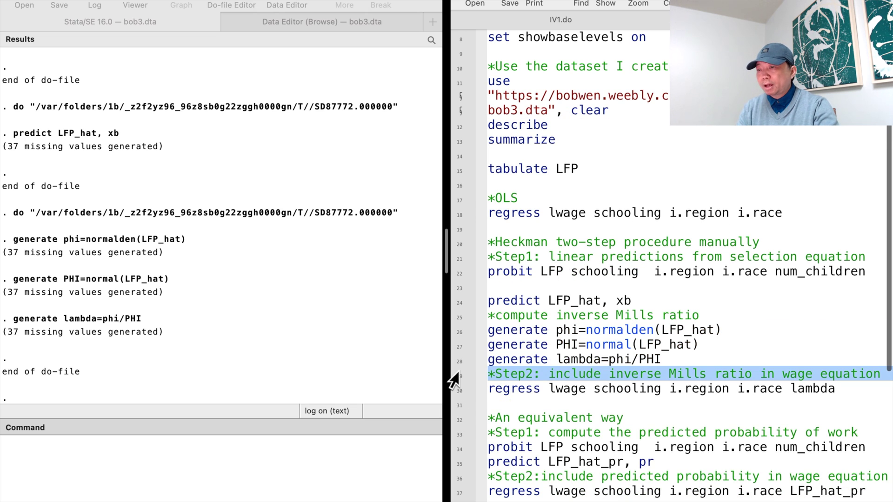
{"action": "left_click", "coordinate": [454, 390]}
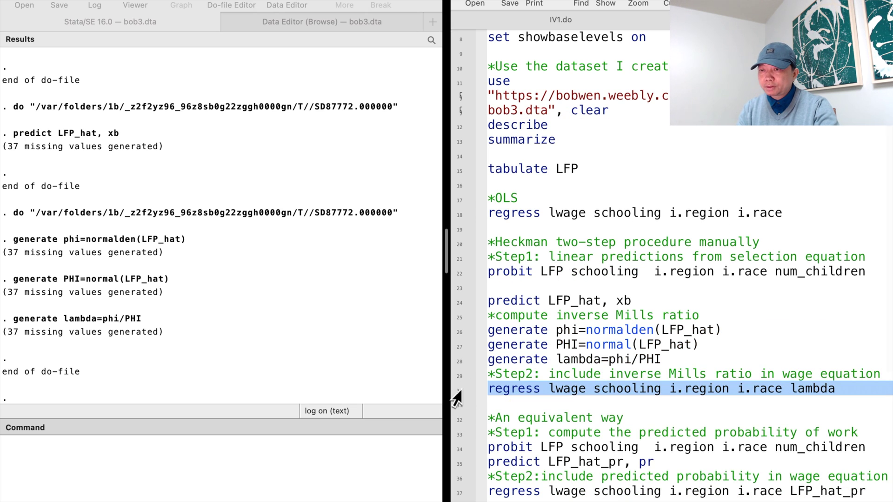
{"action": "key", "text": "super+shift+d"}
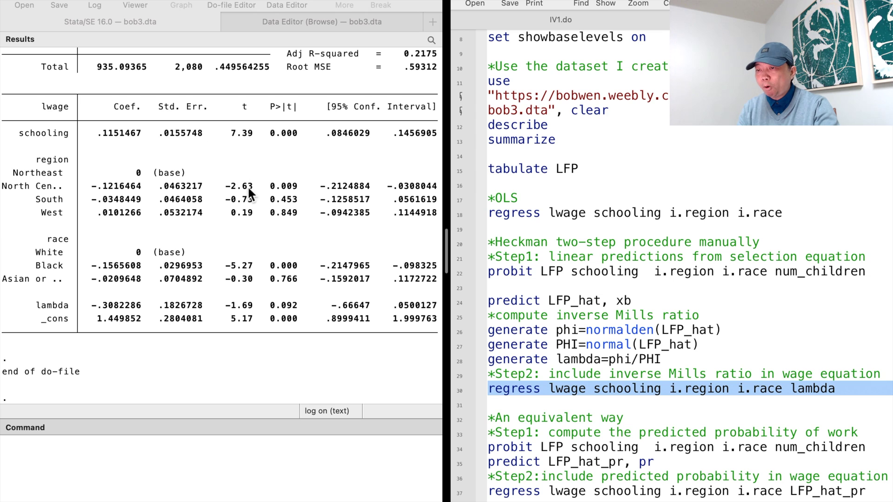
Rerun the LFP probit and predict the work probability LFP_hat_pr.
{"action": "left_click", "coordinate": [459, 421]}
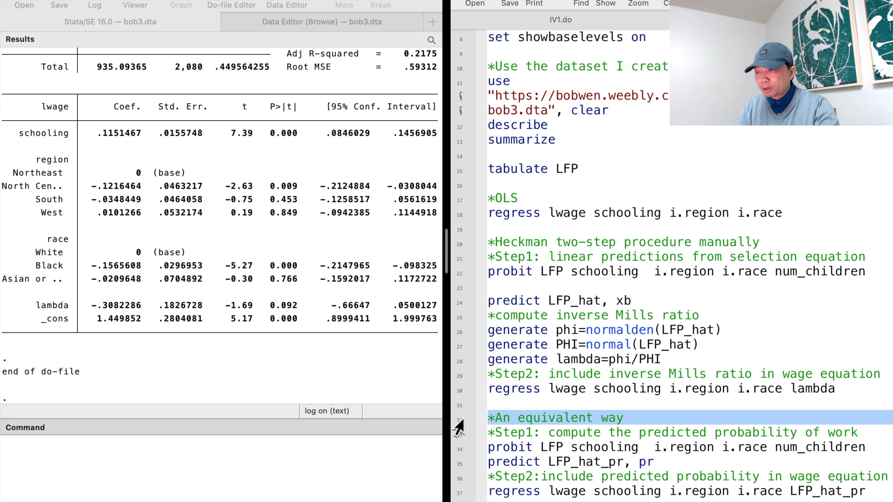
{"action": "left_click", "coordinate": [458, 435]}
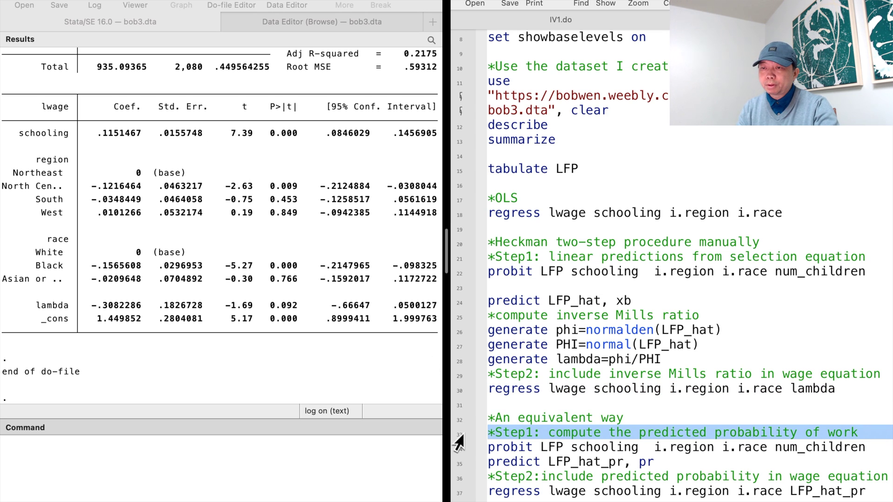
{"action": "left_click", "coordinate": [459, 449]}
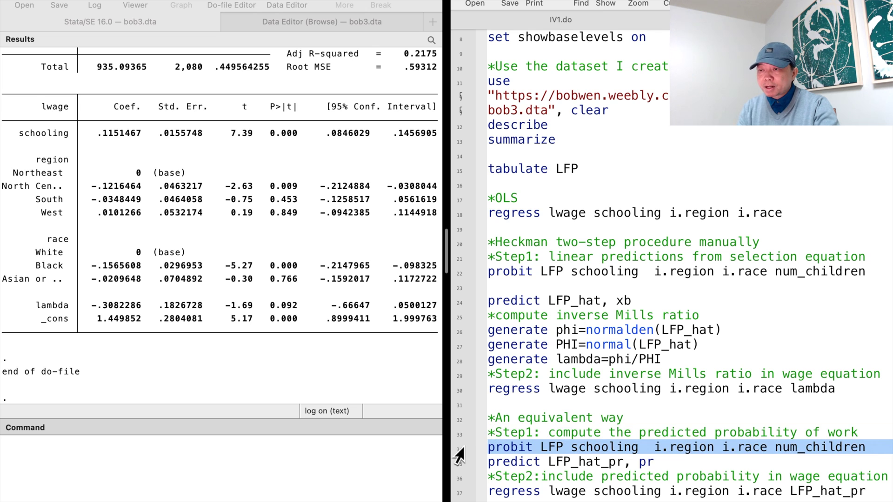
{"action": "left_click_drag", "start_coordinate": [457, 449], "coordinate": [455, 461]}
{"action": "key", "text": "super+shift+d"}
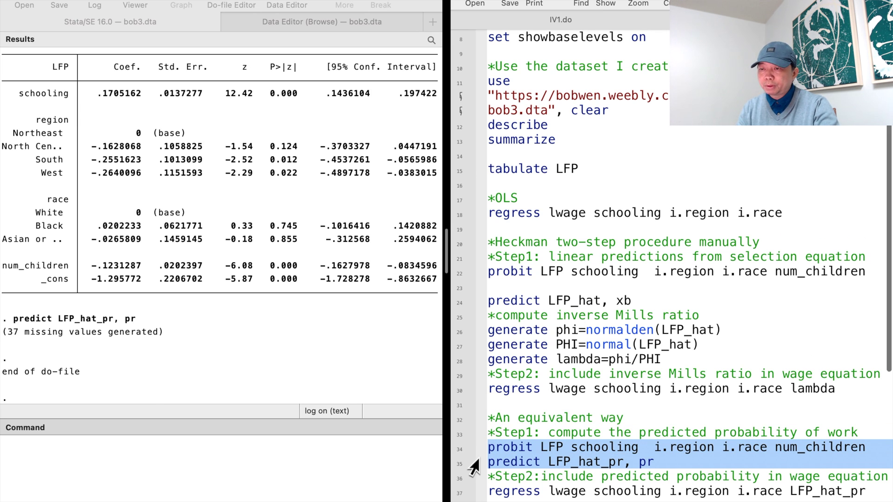
Regress lwage including LFP_hat_pr, giving LFP_hat_pr .4683269 and schooling .1150105.
{"action": "scroll", "coordinate": [456, 468], "scroll_direction": "down", "scroll_amount": 5}
{"action": "left_click", "coordinate": [461, 407]}
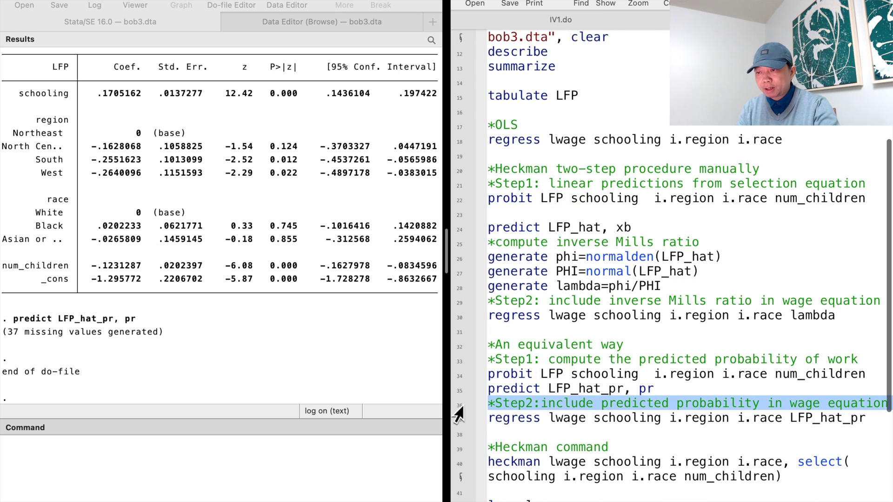
{"action": "left_click", "coordinate": [458, 421]}
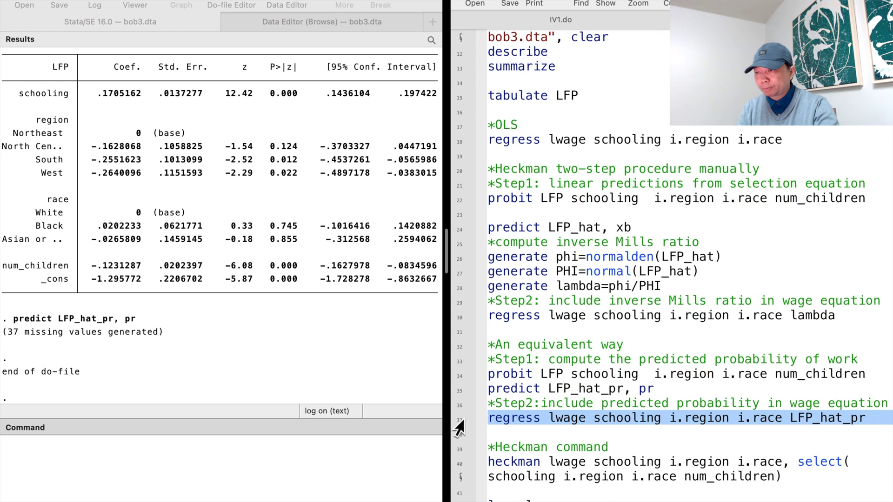
{"action": "key", "text": "super+shift+d"}
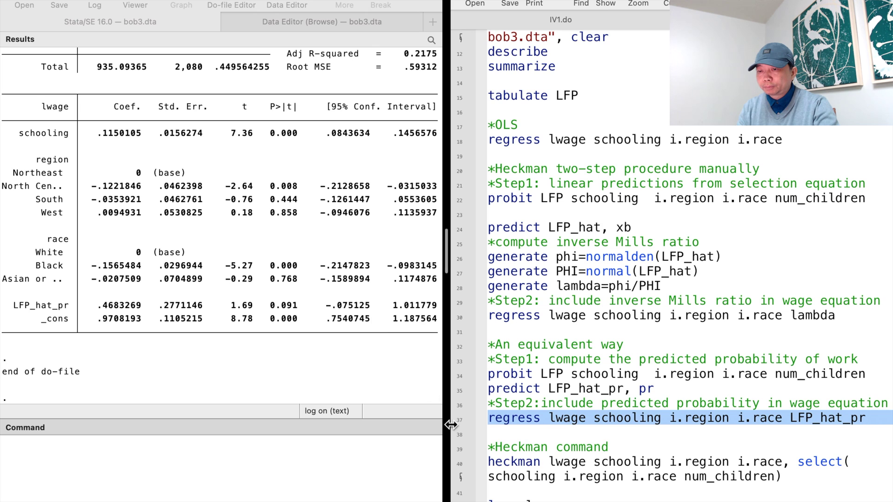
Run the heckman command for lwage and review the output (rho -.6596975, lambda -.4302953).
{"action": "left_click", "coordinate": [461, 449]}
{"action": "scroll", "coordinate": [460, 447], "scroll_direction": "down", "scroll_amount": 3}
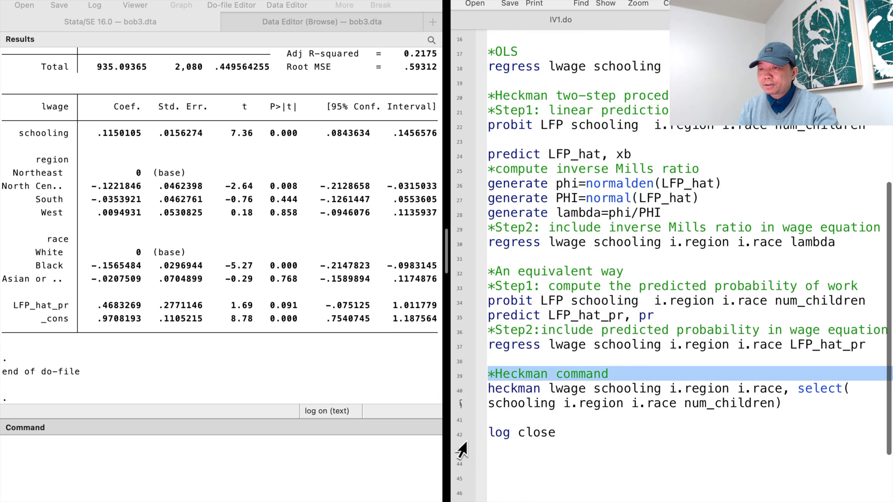
{"action": "left_click", "coordinate": [458, 396]}
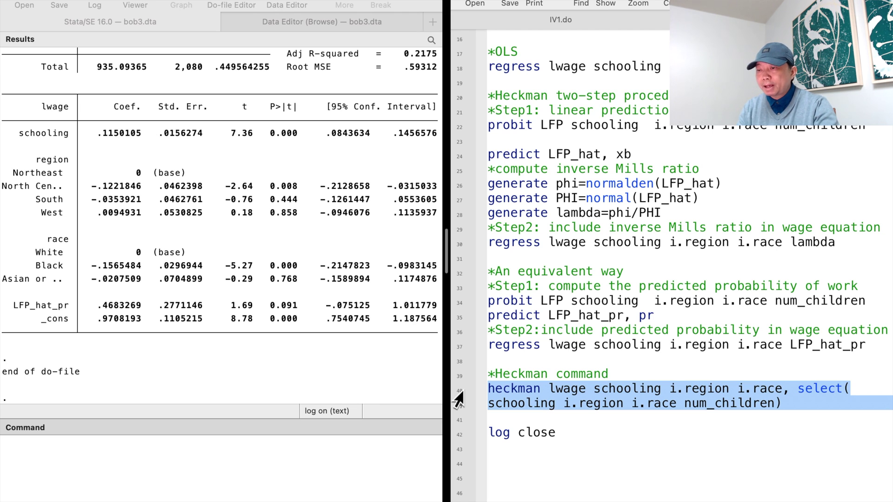
{"action": "key", "text": "super+shift+d"}
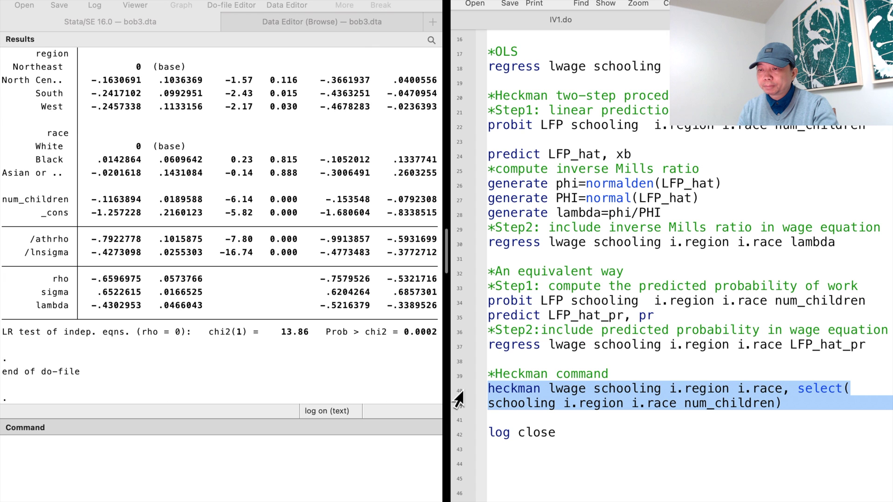
{"action": "scroll", "coordinate": [237, 266], "scroll_direction": "up", "scroll_amount": 5}
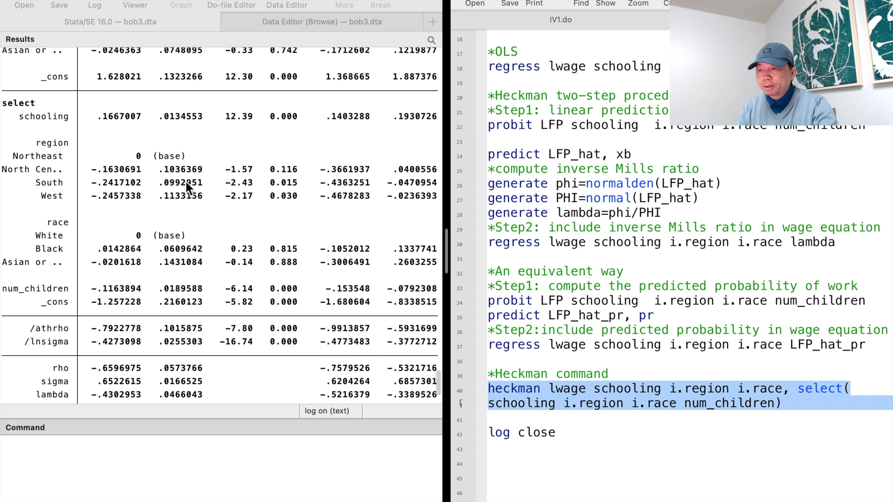
{"action": "scroll", "coordinate": [186, 182], "scroll_direction": "up", "scroll_amount": 12}
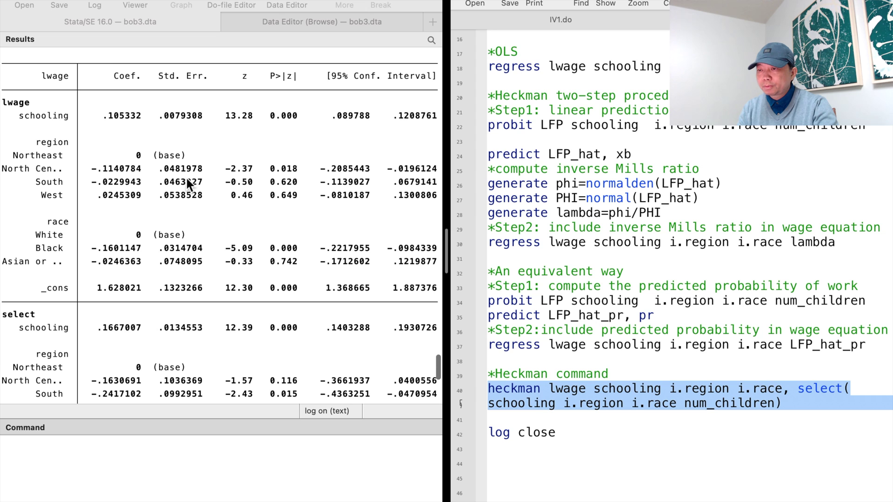